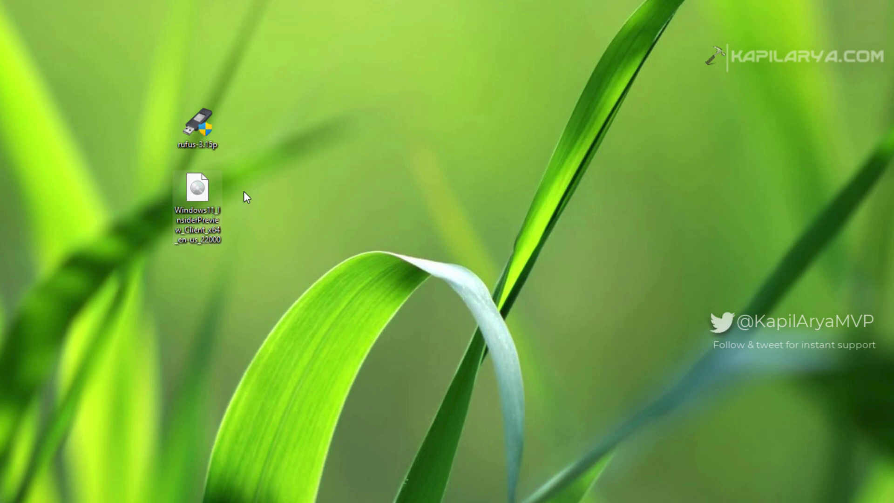
- Launch Rufus and load the Windows 11 Insider Preview ISO from the Desktop
click(185, 130)
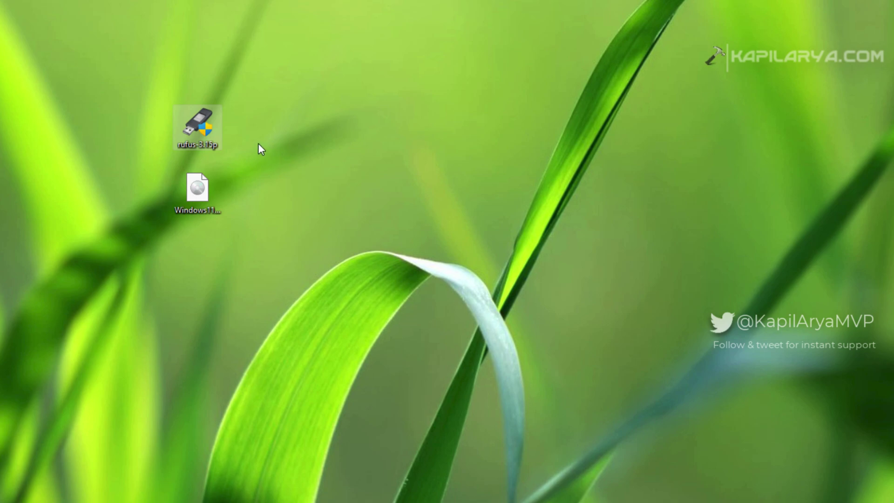
double_click(193, 137)
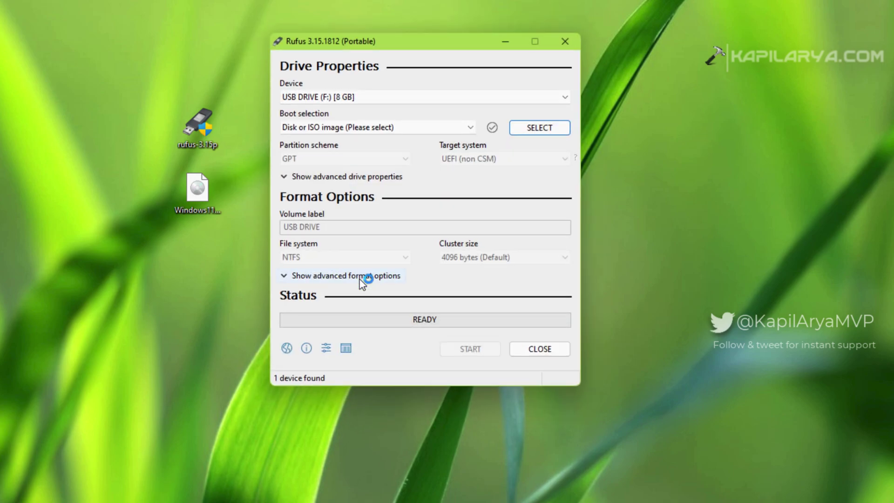
drag(403, 41, 459, 71)
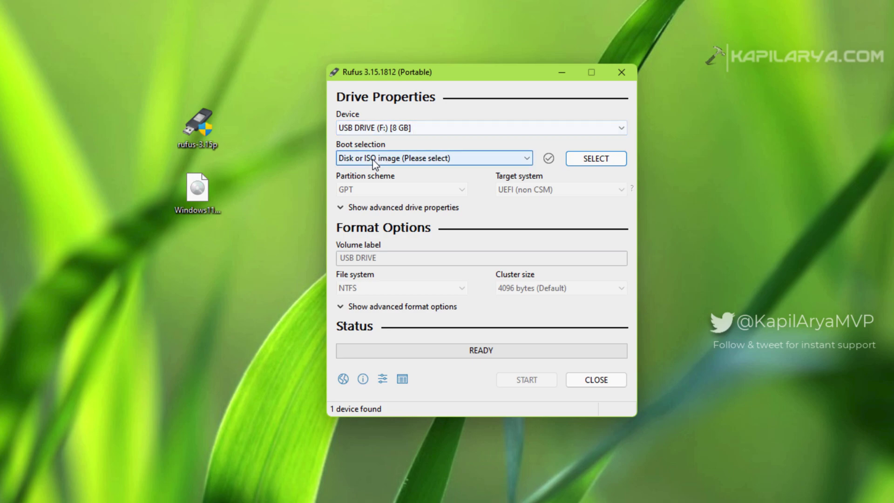
click(569, 163)
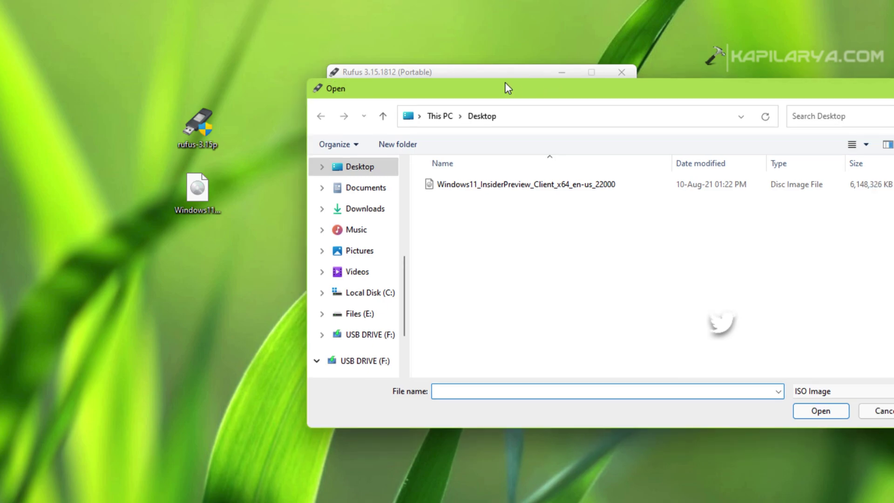
drag(555, 86, 418, 74)
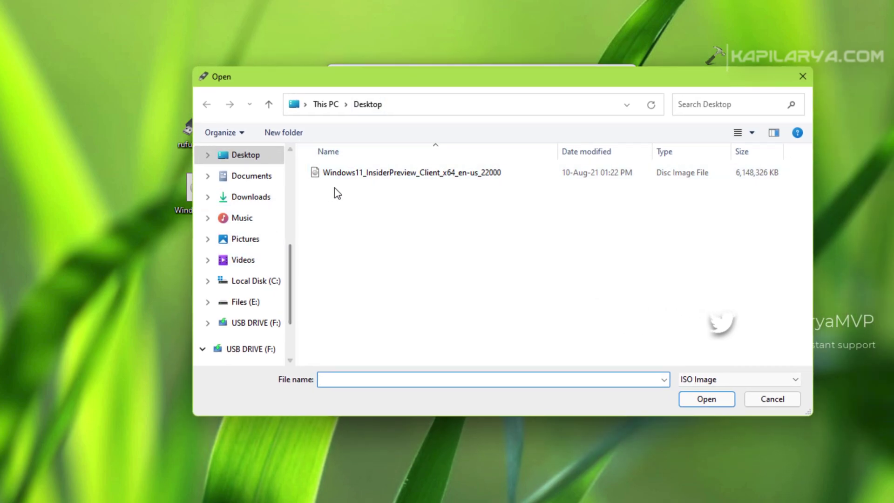
click(399, 174)
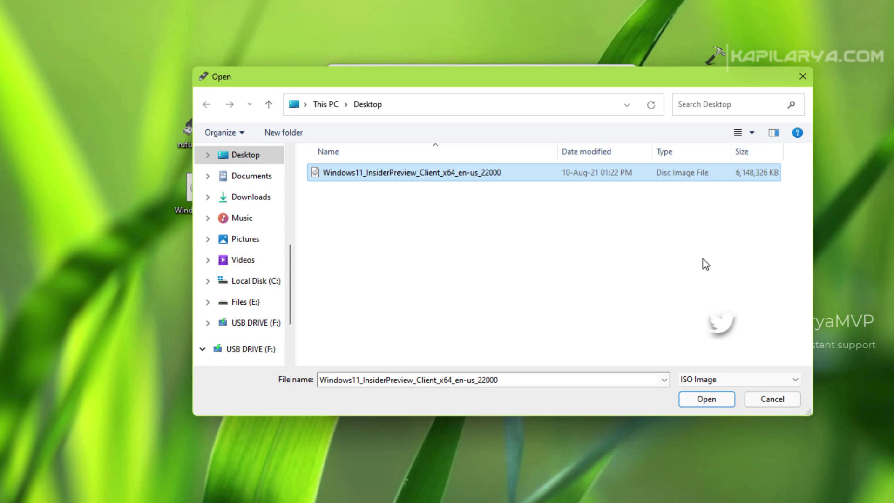
click(694, 398)
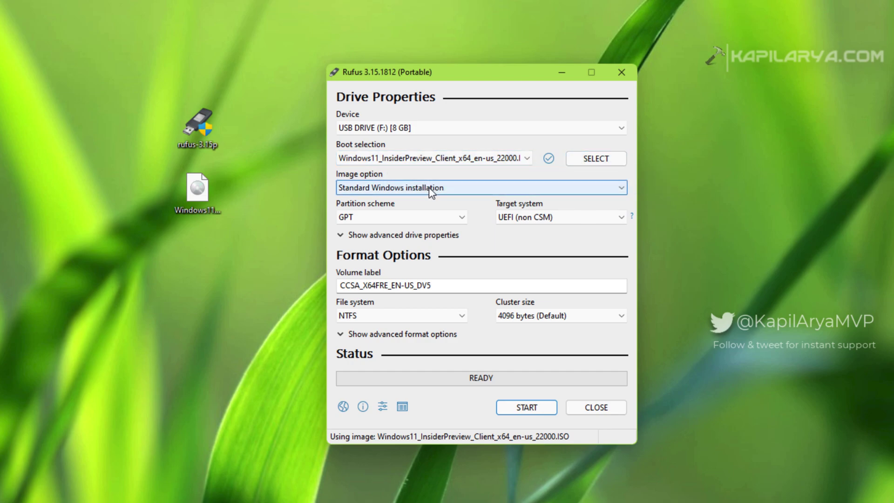
- Keep Standard Windows installation, GPT partition scheme and UEFI (non CSM) target system
click(429, 187)
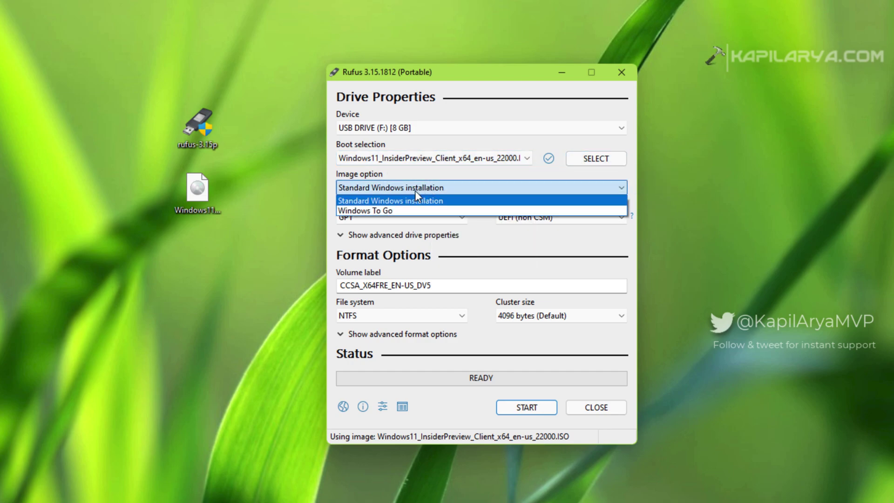
click(446, 196)
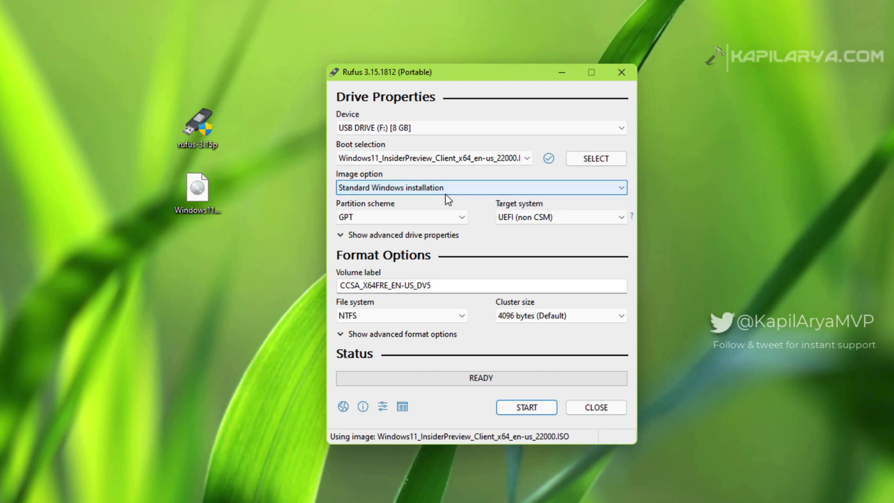
click(464, 217)
click(465, 217)
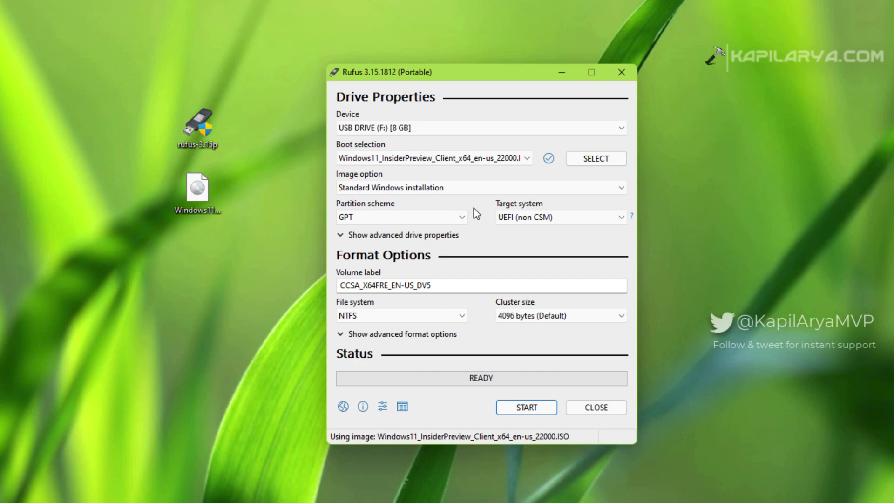
click(599, 221)
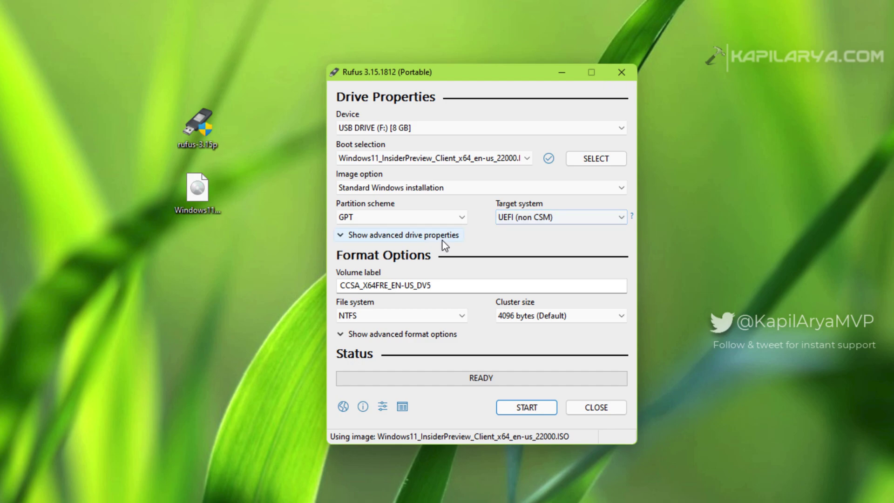
click(341, 237)
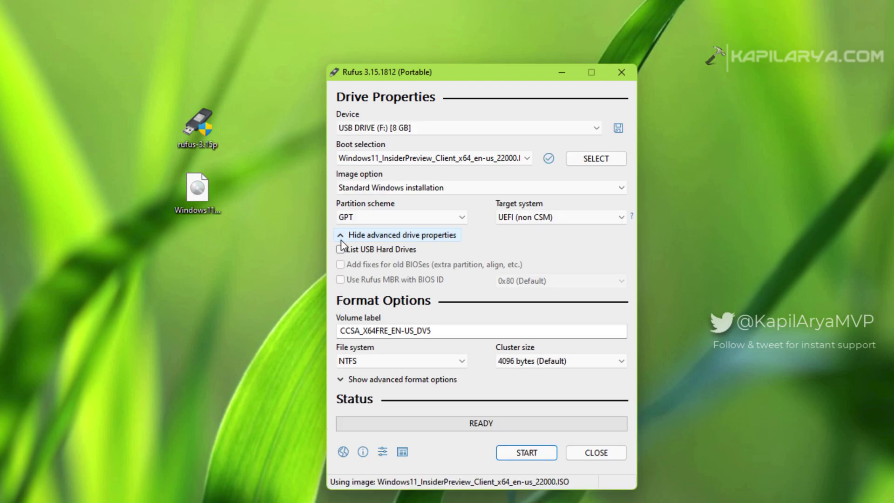
click(342, 241)
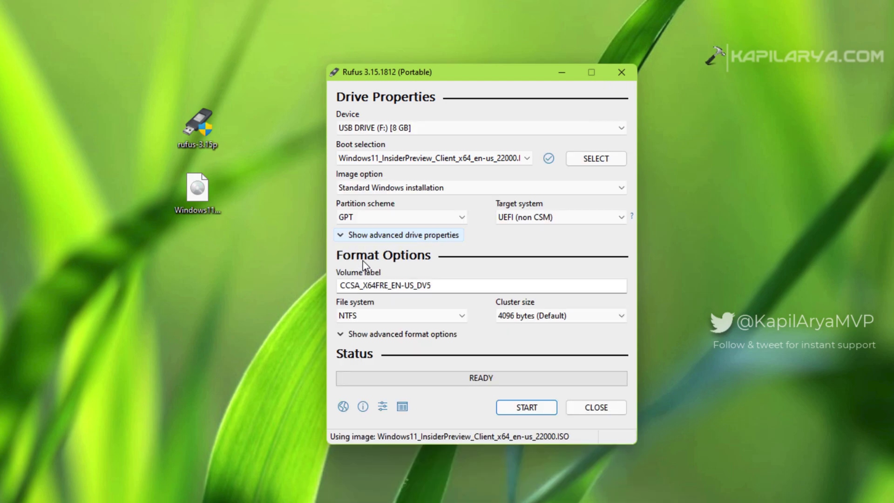
- Select the volume label, keep NTFS and reveal the advanced format options
drag(440, 285, 331, 286)
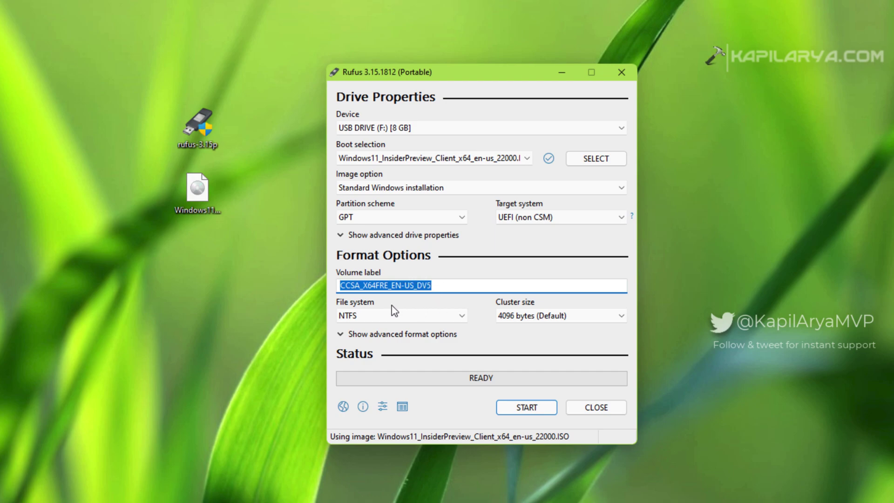
click(461, 316)
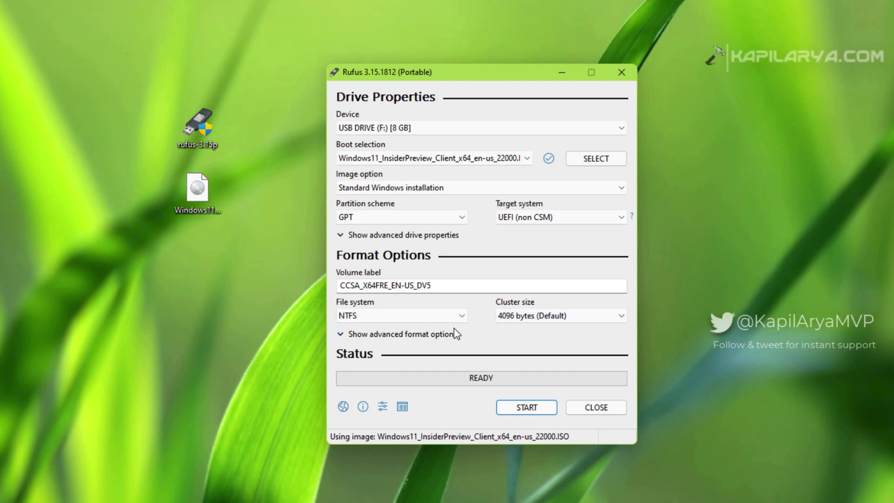
click(427, 334)
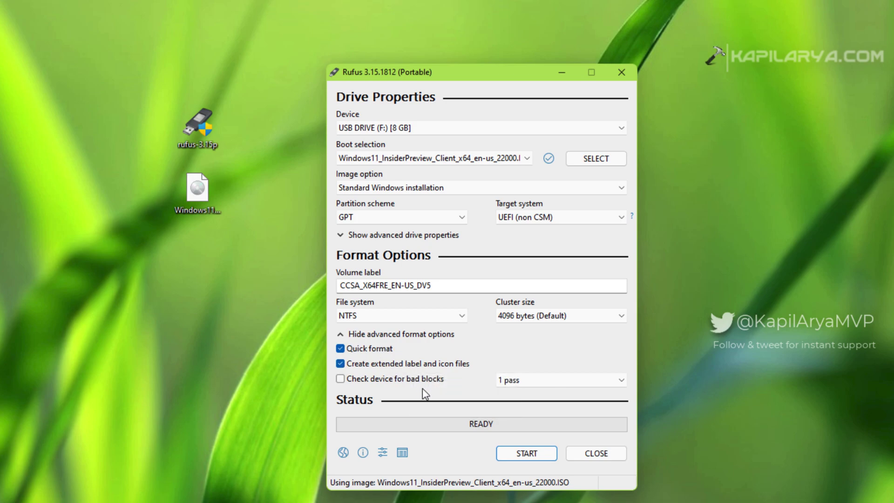
- Write the image to USB, accepting data erasure, and permanently dismiss the Secure Boot notice
click(505, 455)
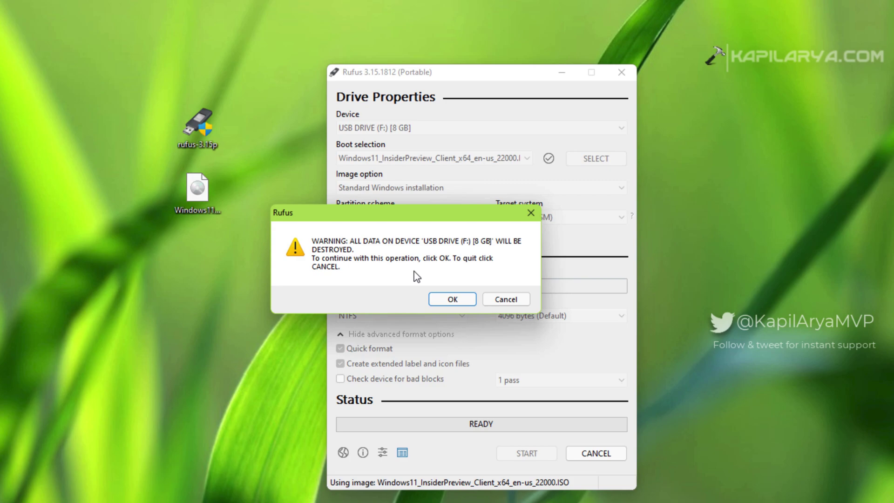
click(450, 299)
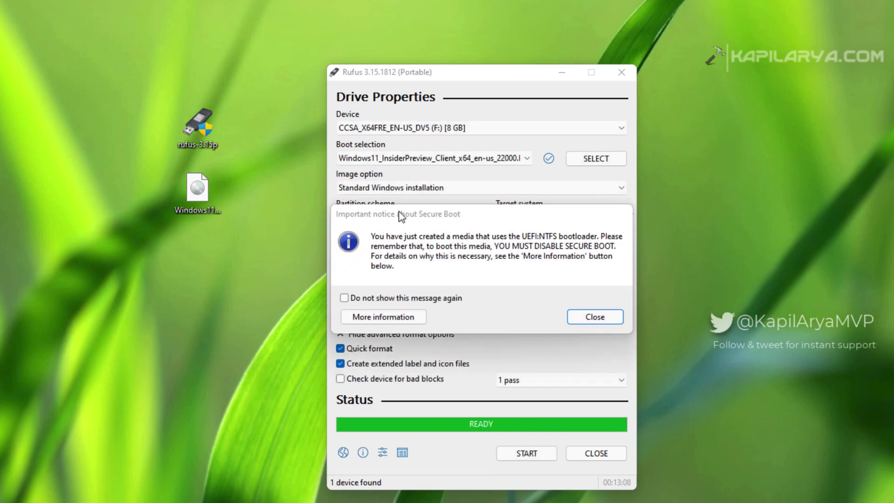
click(404, 213)
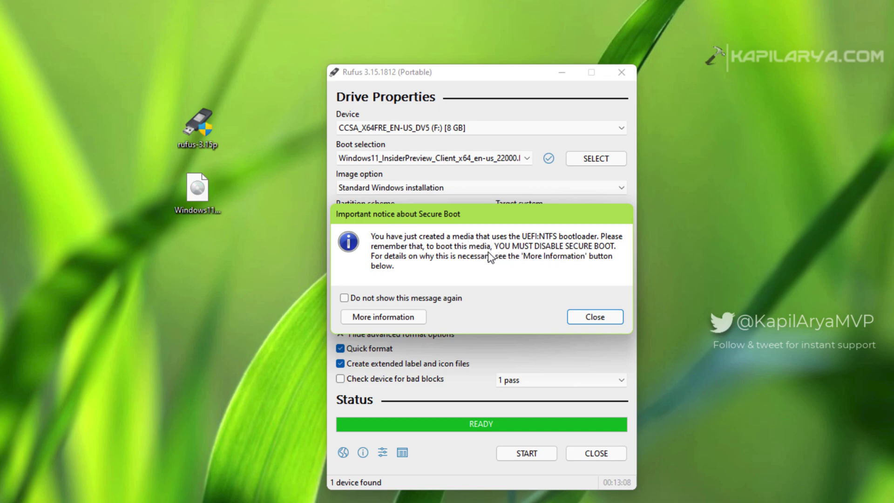
click(446, 301)
click(580, 319)
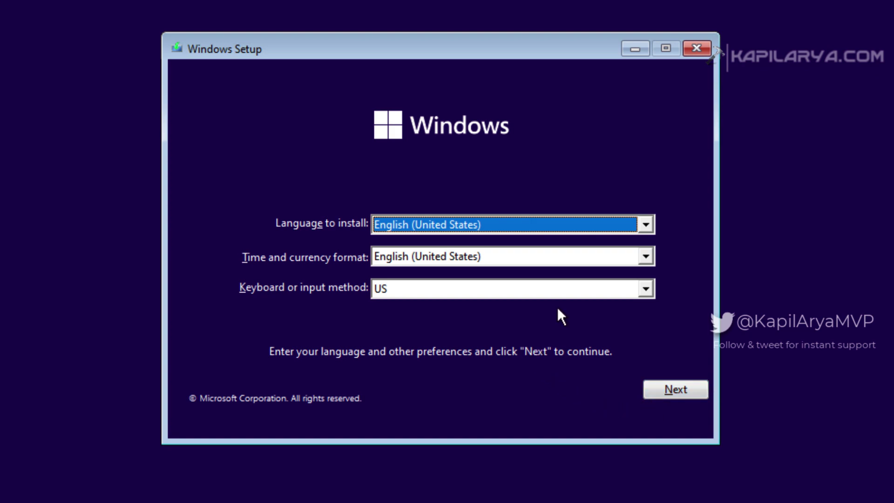
- Keep the default language settings, skip the product key and choose Windows 11 Pro
click(656, 385)
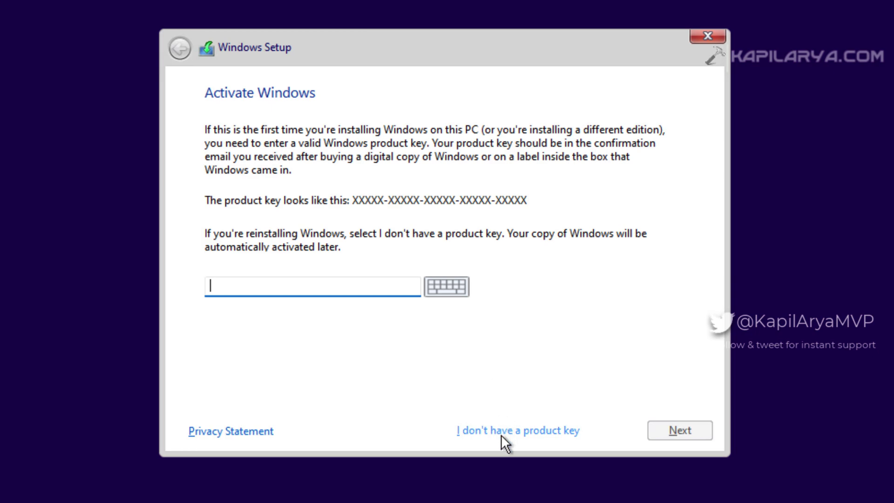
click(500, 433)
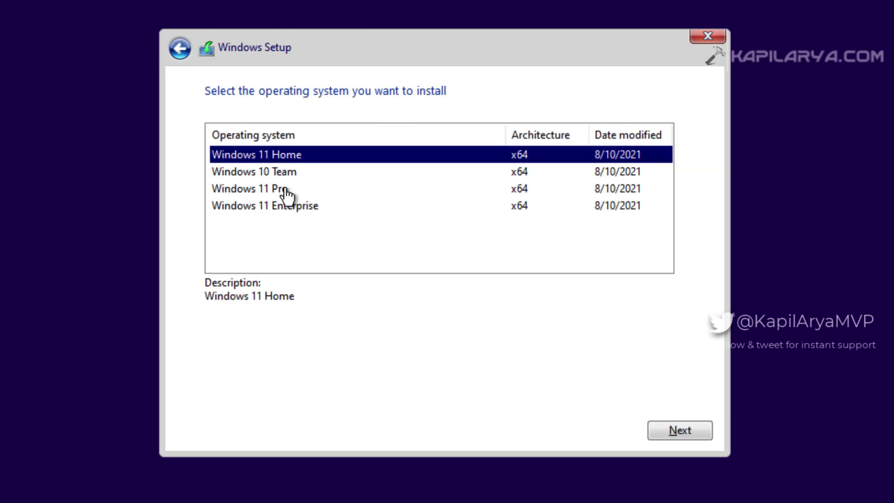
click(297, 195)
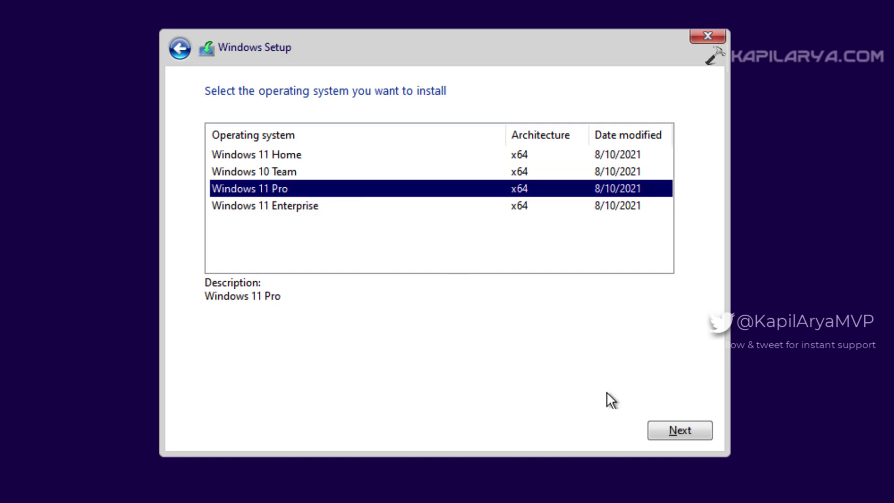
click(660, 433)
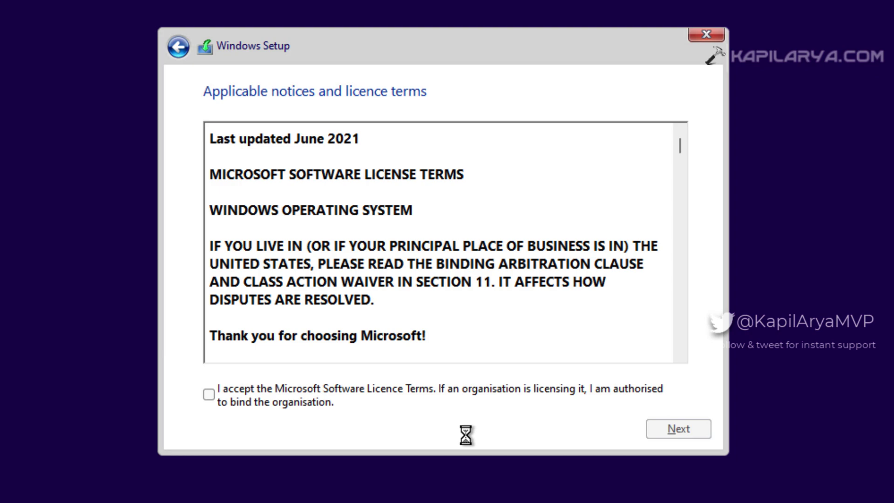
- Accept the licence terms and start a custom install on Drive 0's unallocated space
click(208, 394)
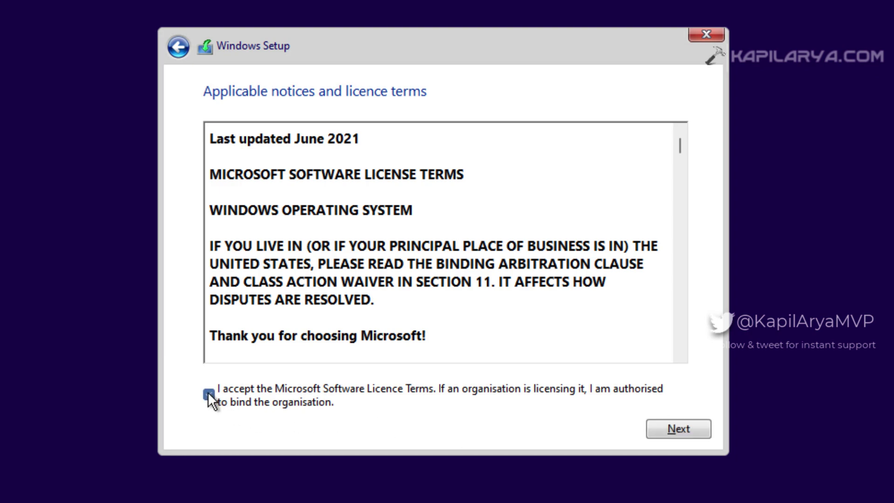
click(660, 434)
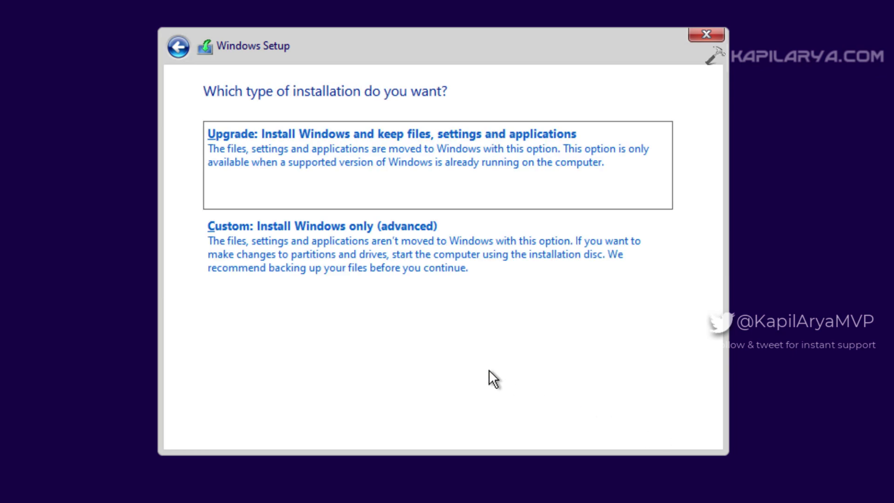
click(322, 254)
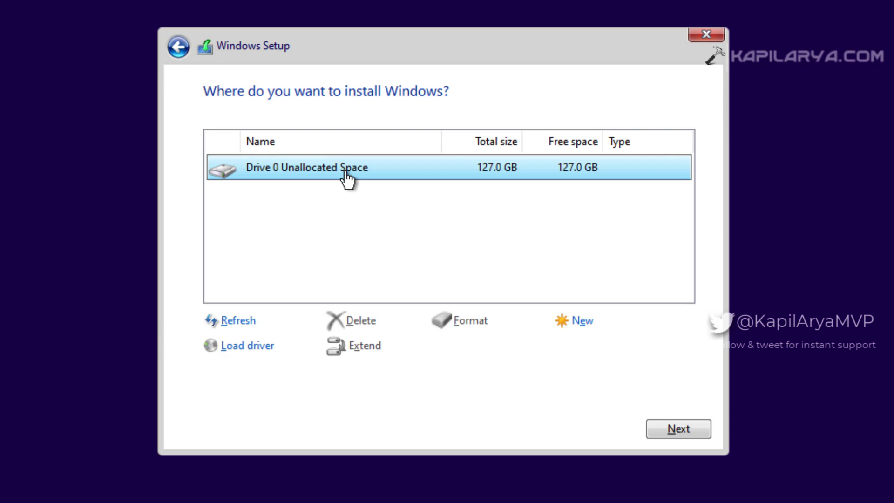
click(656, 434)
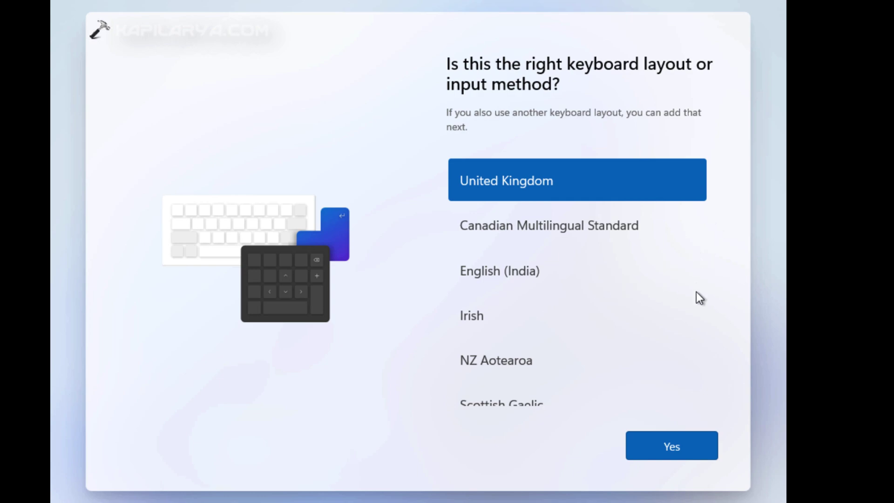
- Choose US instead of English (India) as the keyboard layout and confirm
click(703, 277)
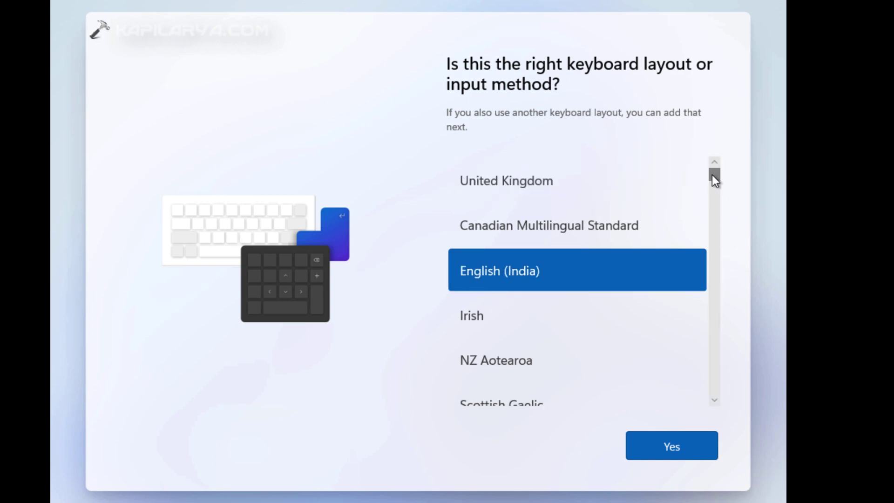
drag(713, 179, 714, 199)
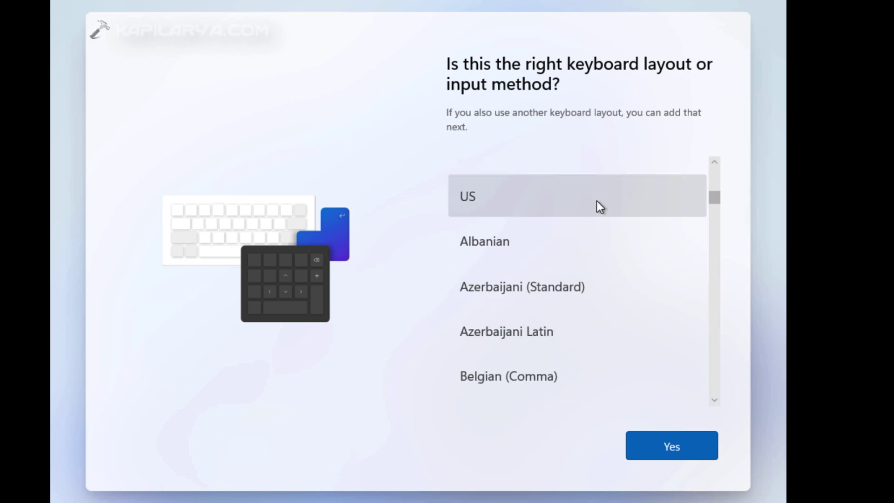
click(569, 201)
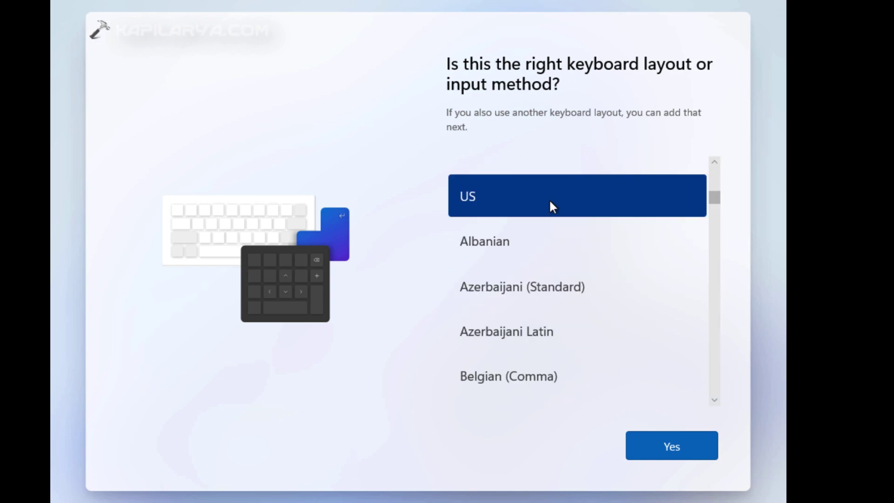
click(641, 437)
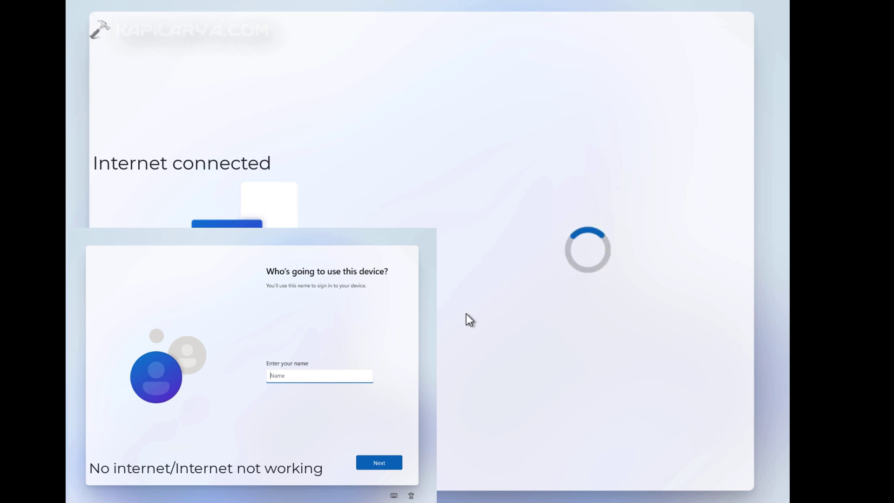
text(Kapil Arya)
- Skip the second keyboard layout and submit the entered PC name
click(364, 463)
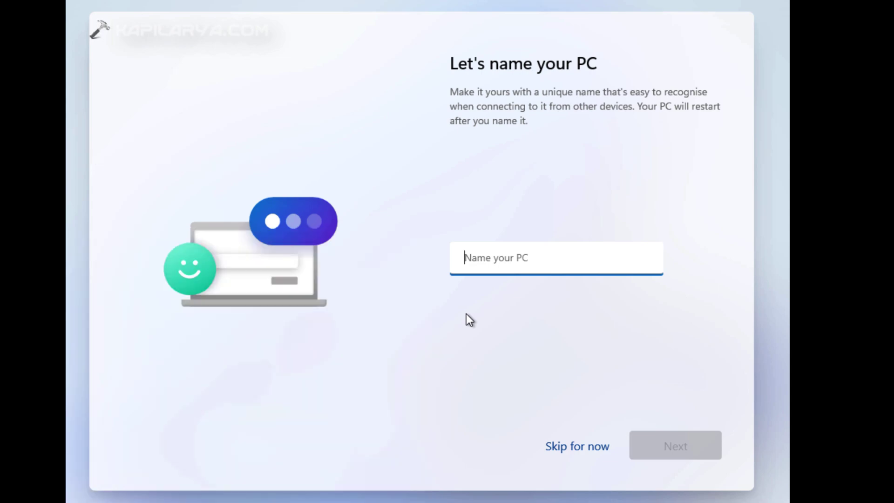
text(K)
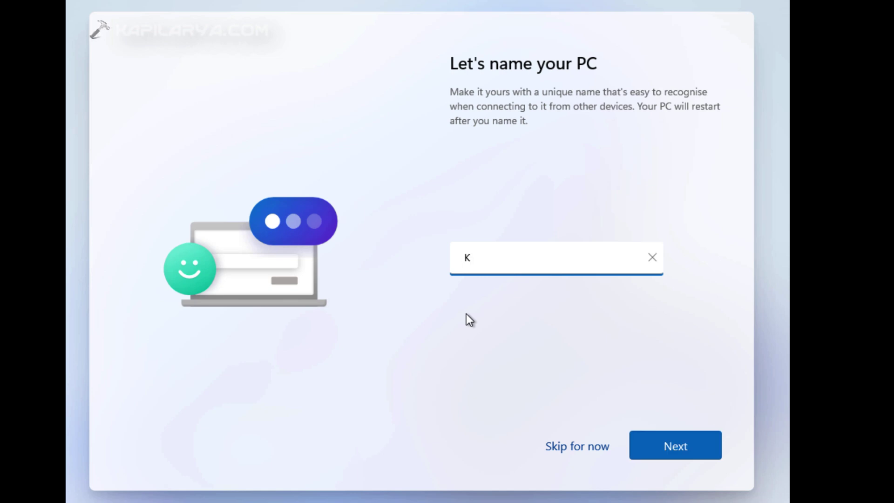
text(apil)
text(-PC)
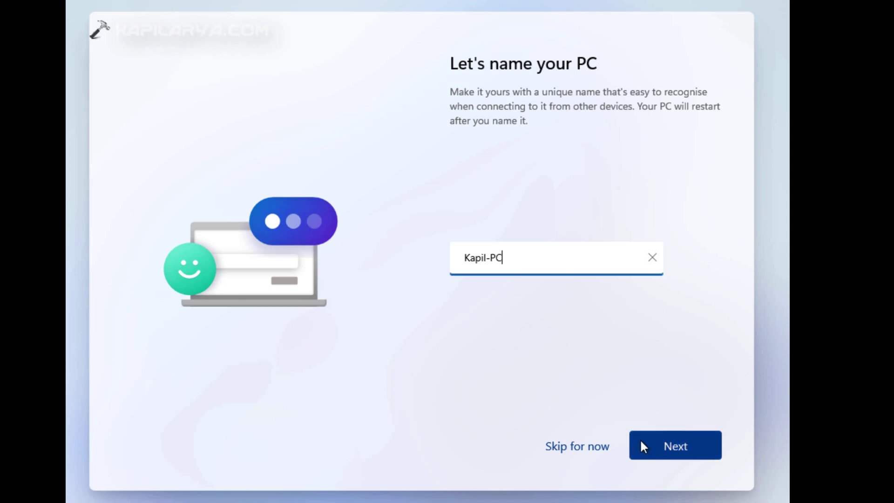
click(641, 446)
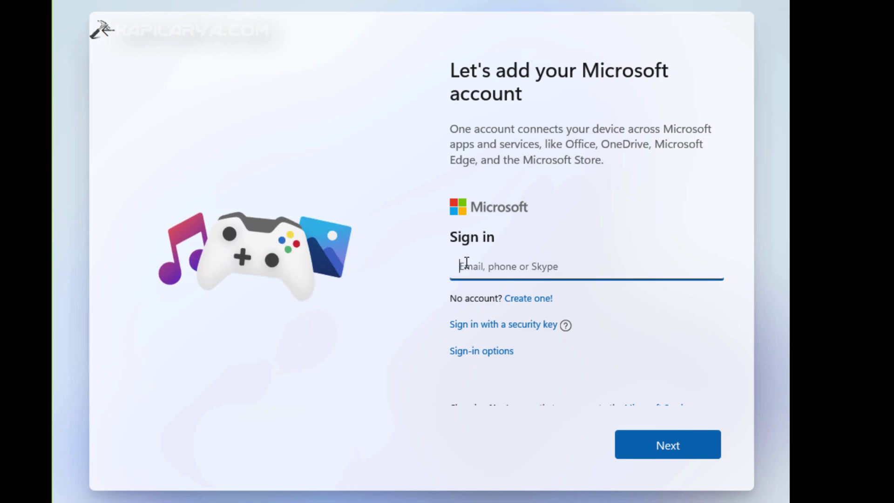
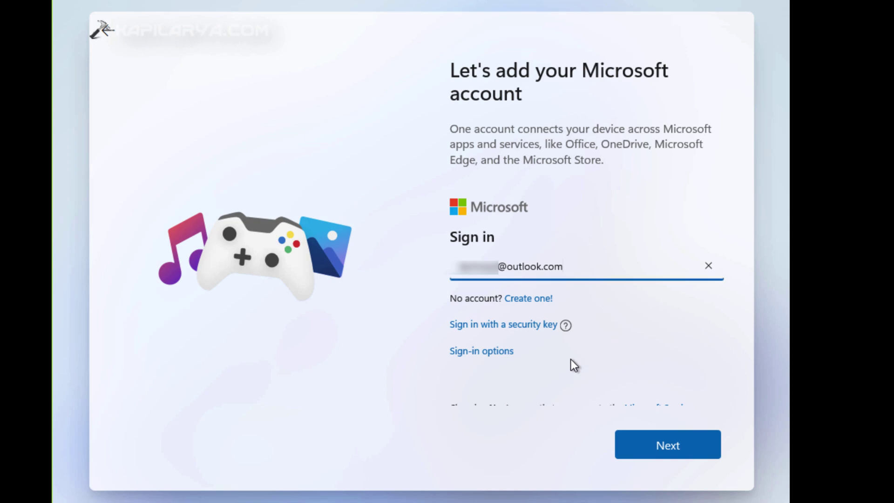
- Submit the Outlook account email address
click(632, 444)
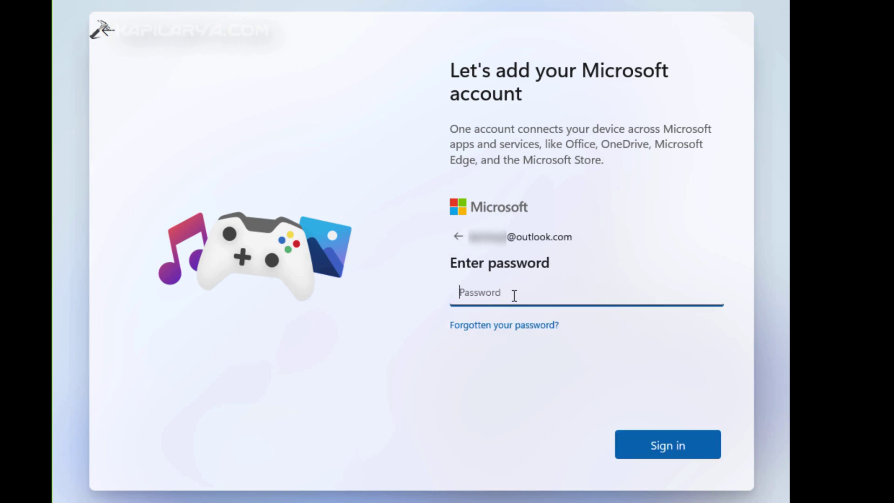
text(•••)
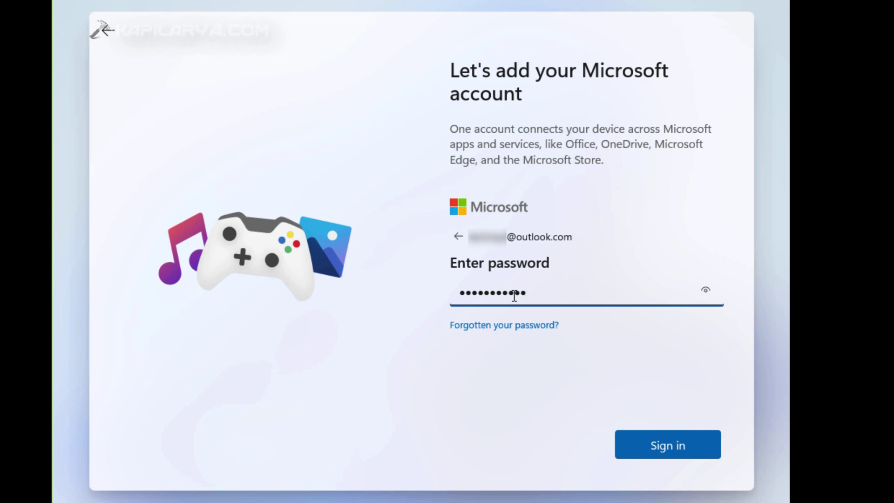
- Sign in with the entered password and begin creating a Windows Hello PIN
key(Return)
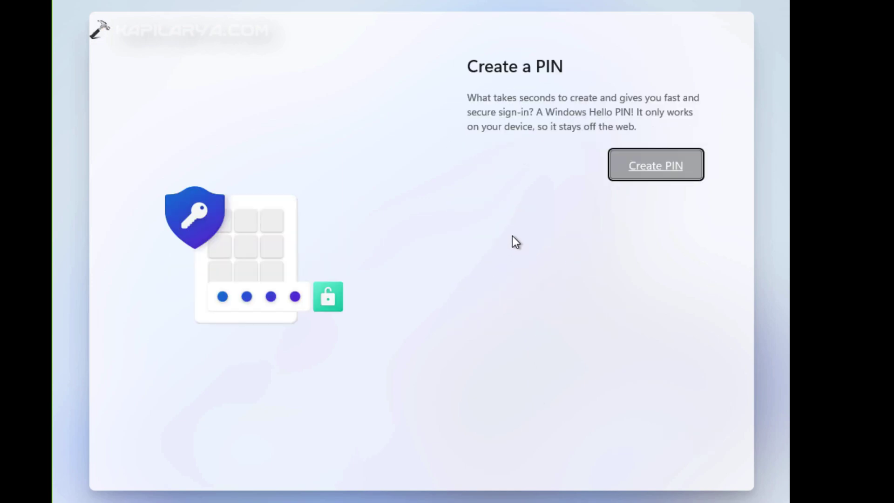
click(627, 174)
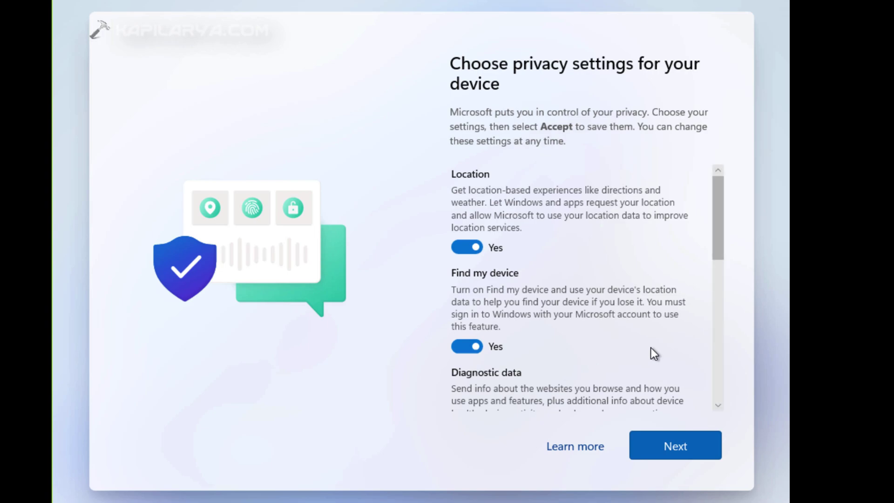
scroll(663, 346, down, 3)
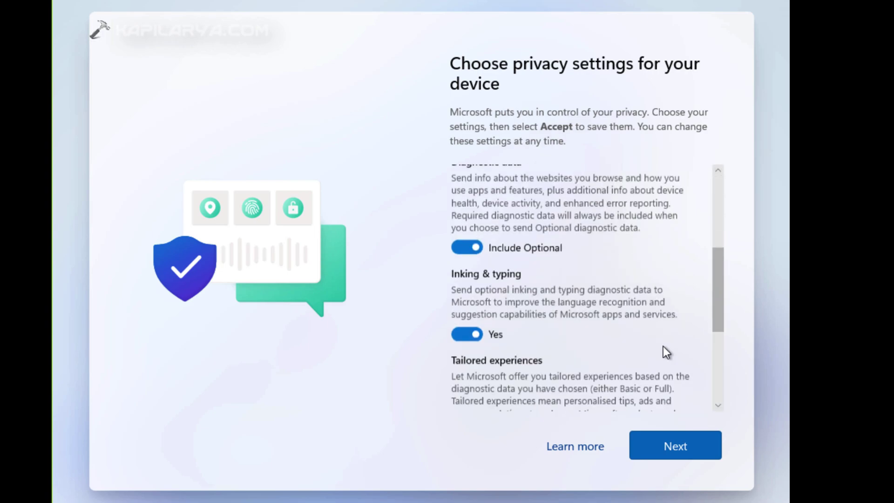
scroll(663, 346, down, 2)
scroll(663, 346, down, 3)
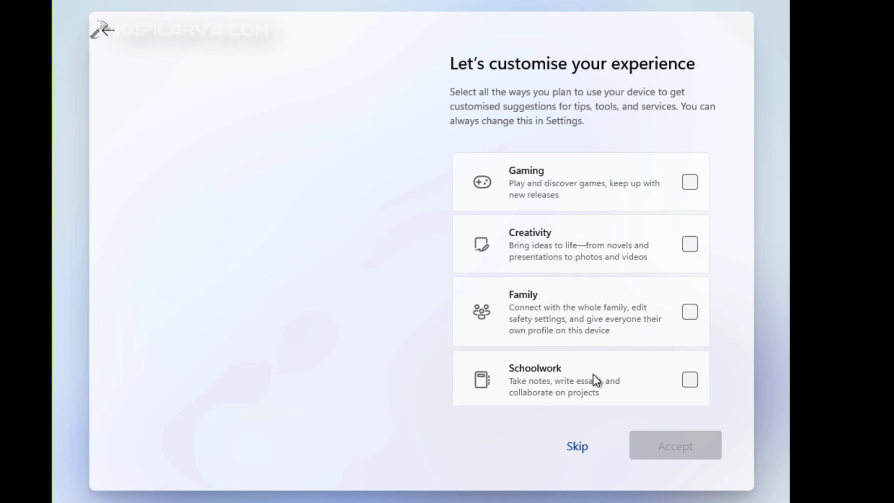
- Tick Business, leaving Schoolwork unticked, as the device use and accept
click(593, 374)
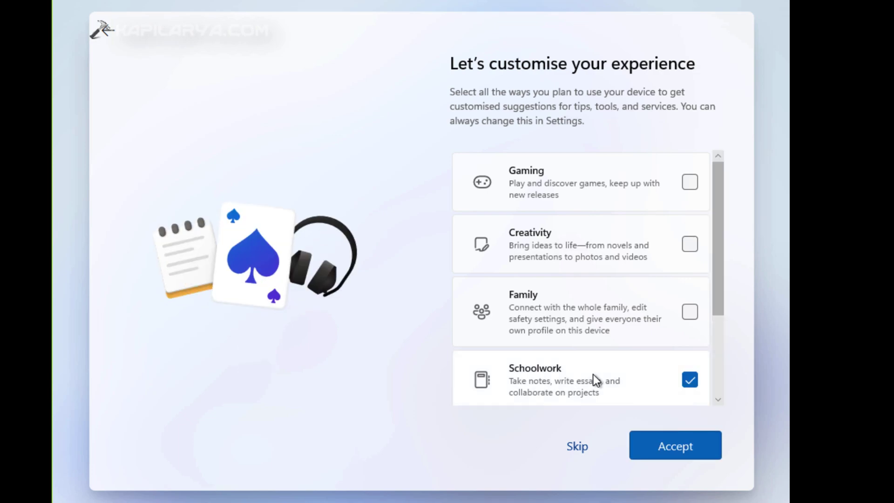
click(593, 374)
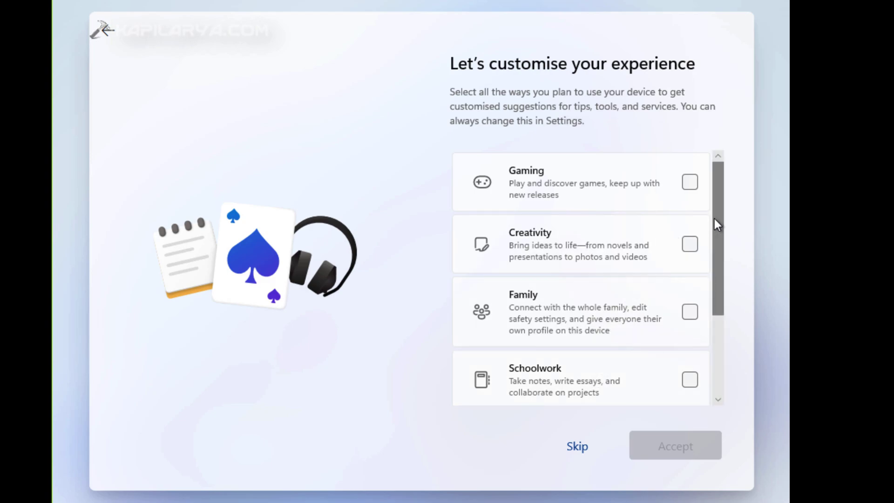
drag(714, 219, 714, 321)
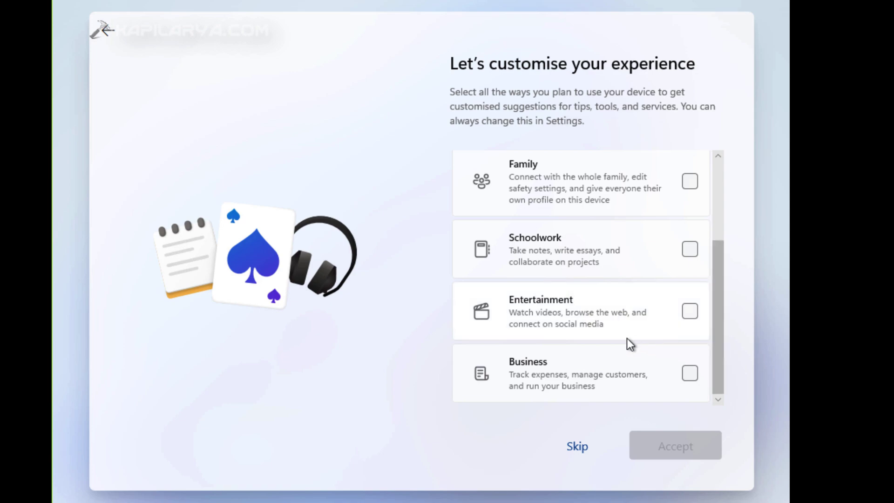
click(690, 374)
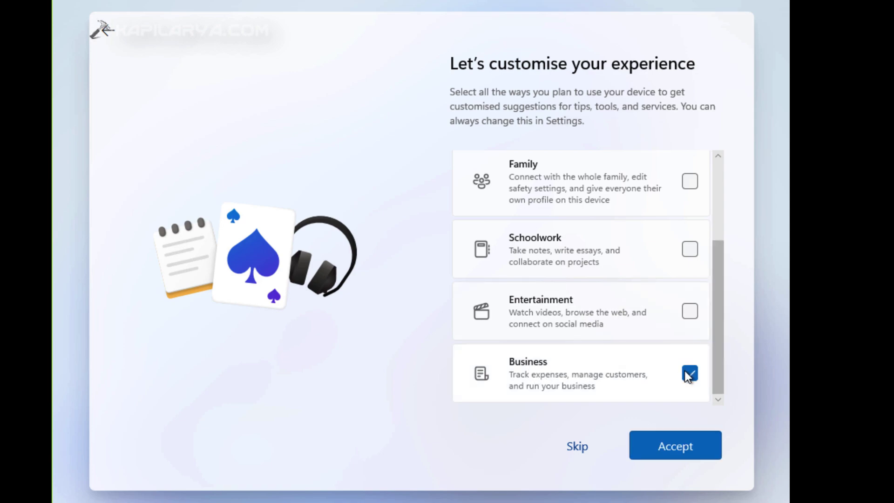
click(647, 447)
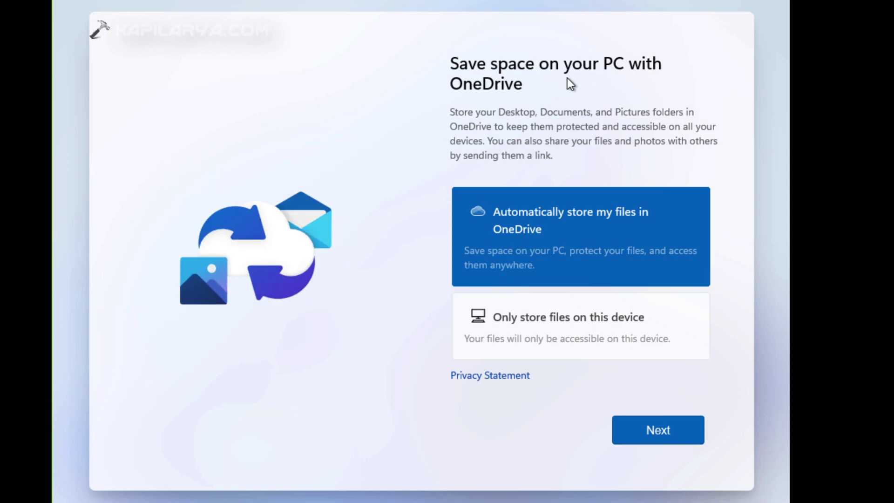
- Choose 'Only store files on this device' instead of OneDrive backup and continue
click(538, 329)
click(623, 432)
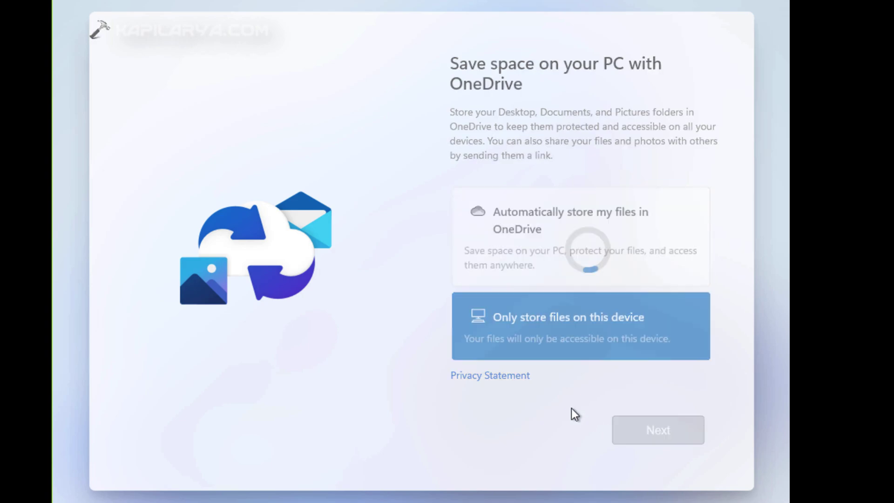